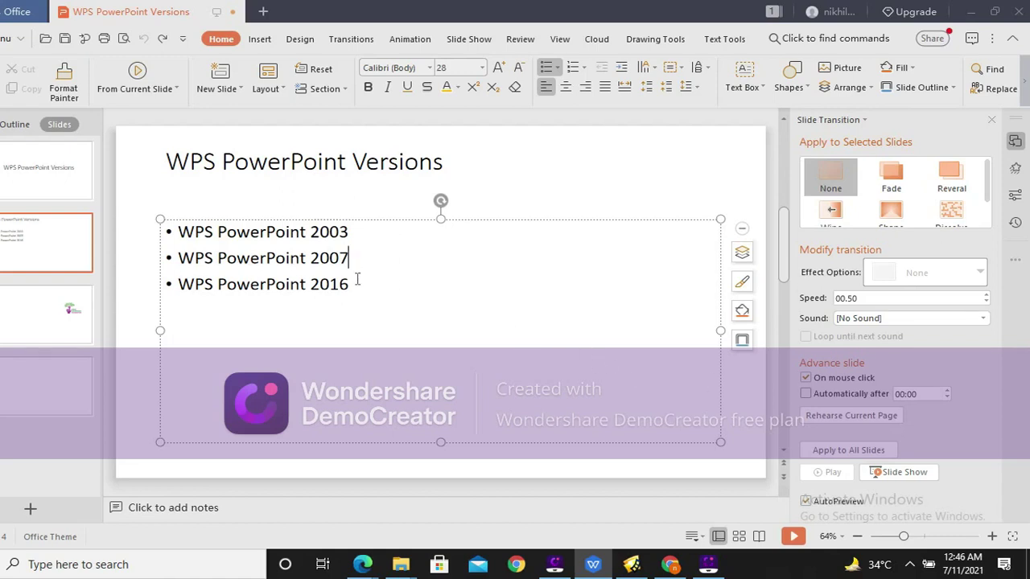
Try orange, then green, as the font colour of the WPS PowerPoint 2016 line.
left_click_drag(351, 285, 170, 290)
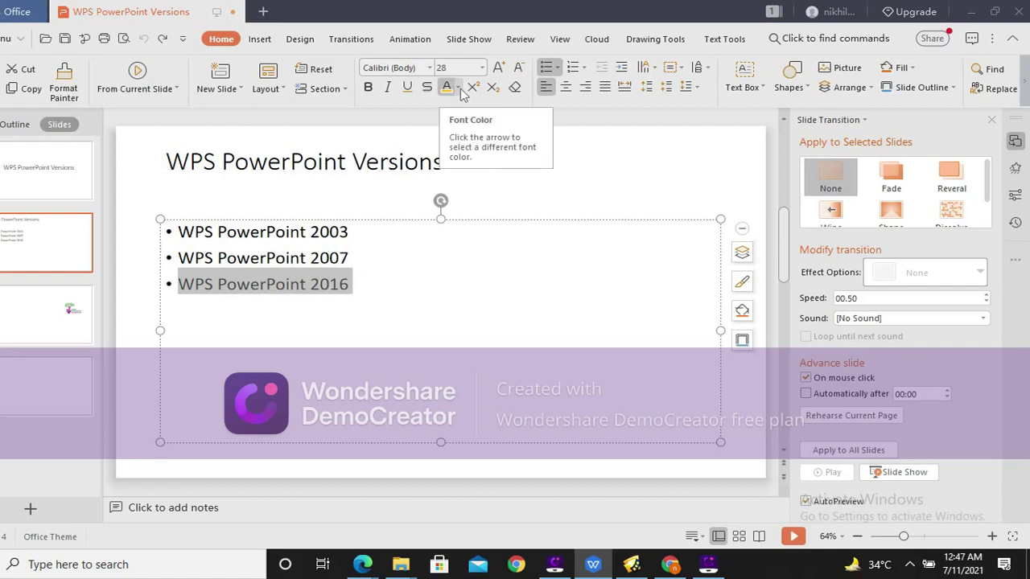
left_click(459, 88)
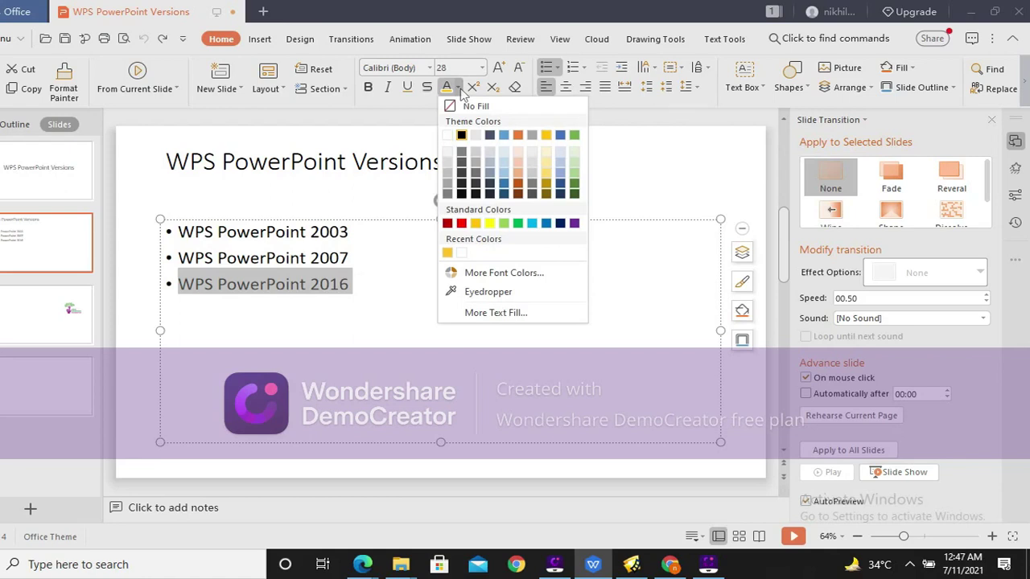
left_click(518, 136)
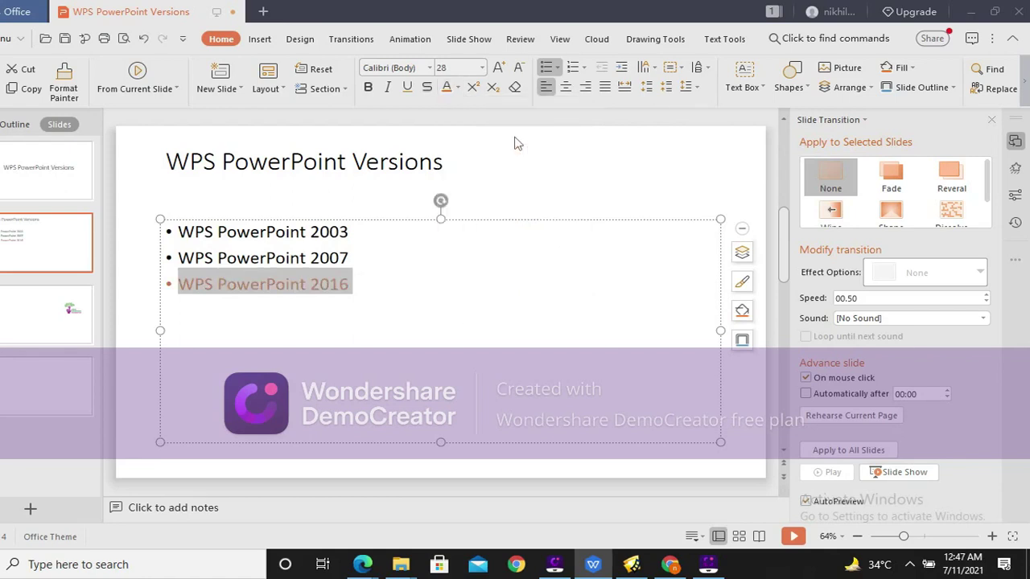
left_click(457, 89)
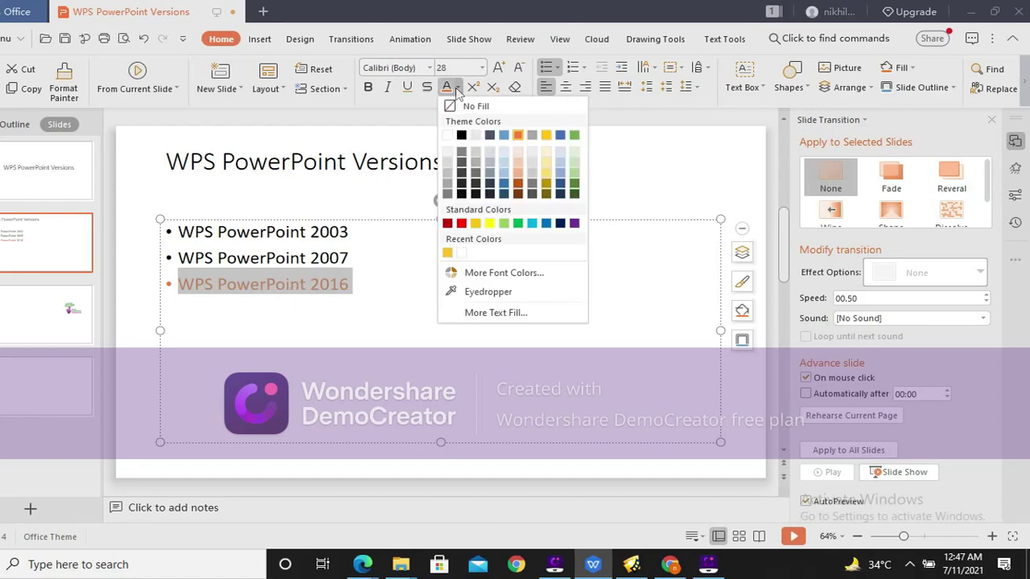
left_click(572, 137)
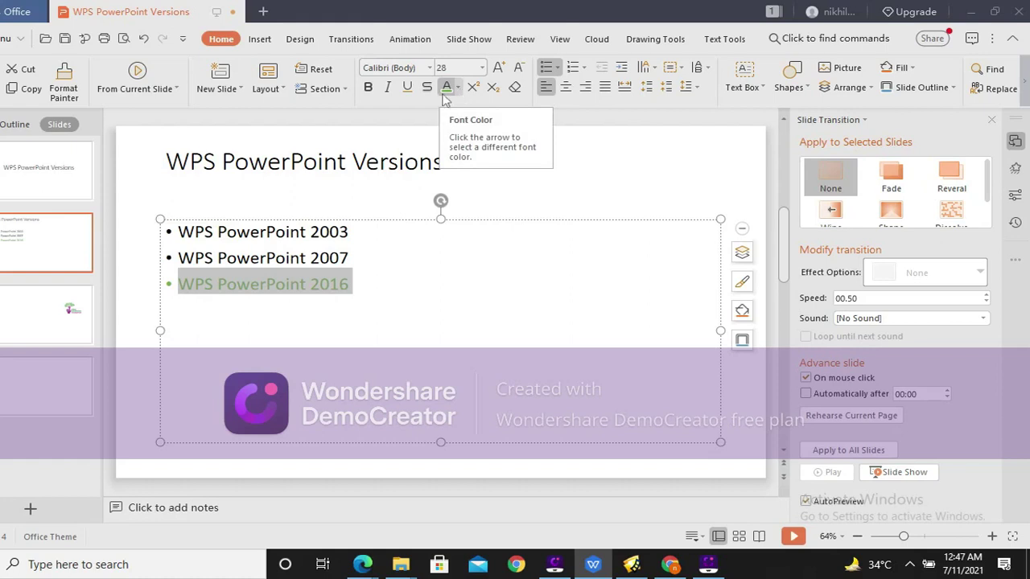
Select all three bullet lines and make them gold.
left_click(177, 232)
key("ctrl+a")
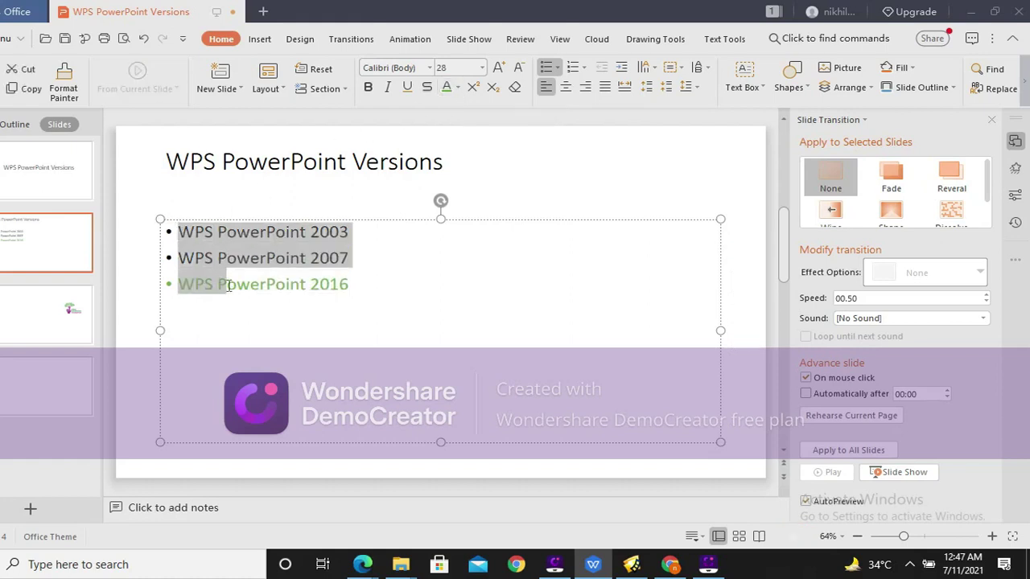
left_click(458, 87)
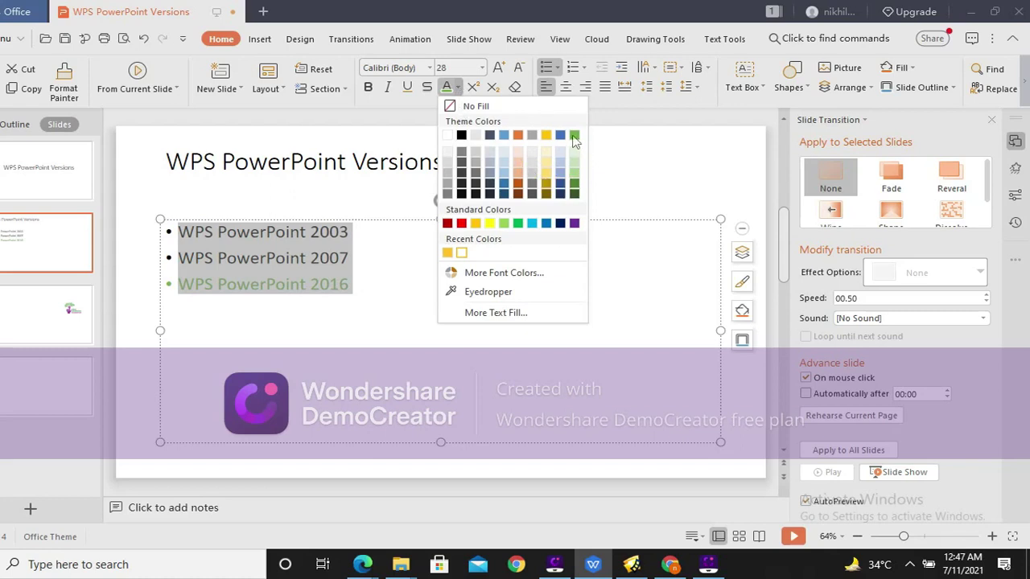
left_click(545, 135)
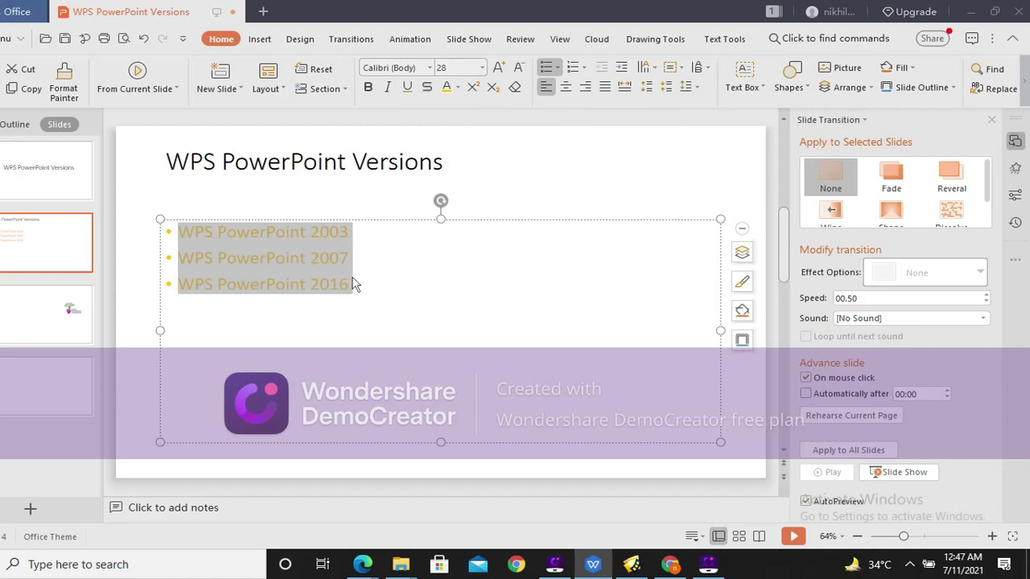
Color the word 'PowerPoint' in the 2003 bullet with the green theme swatch.
left_click(305, 232)
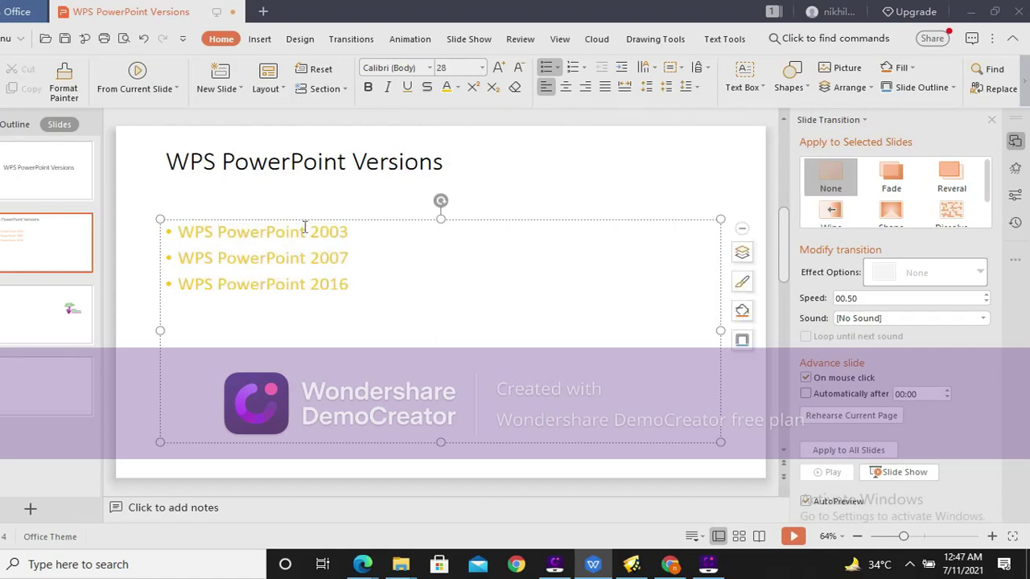
left_click(457, 87)
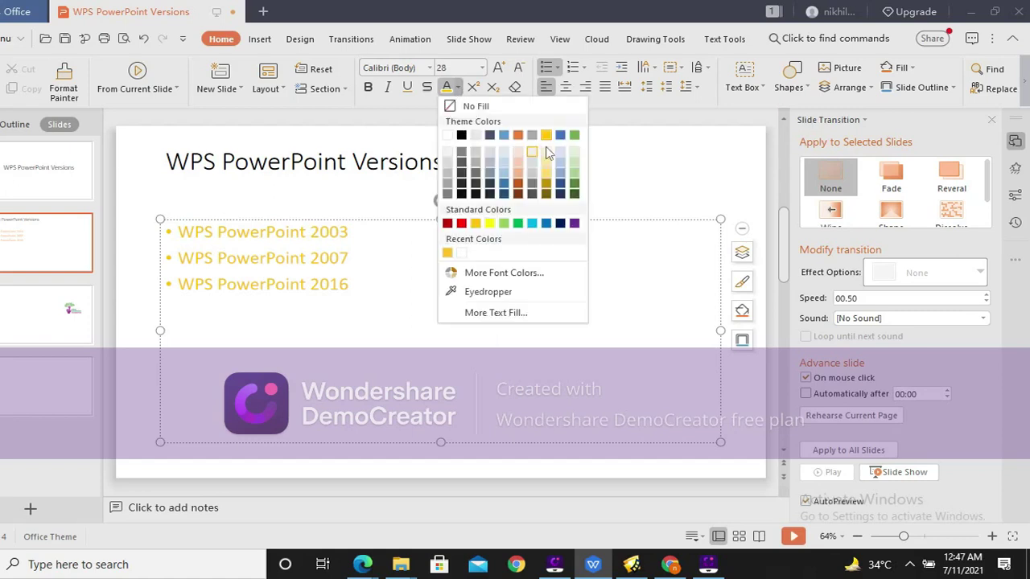
left_click(574, 137)
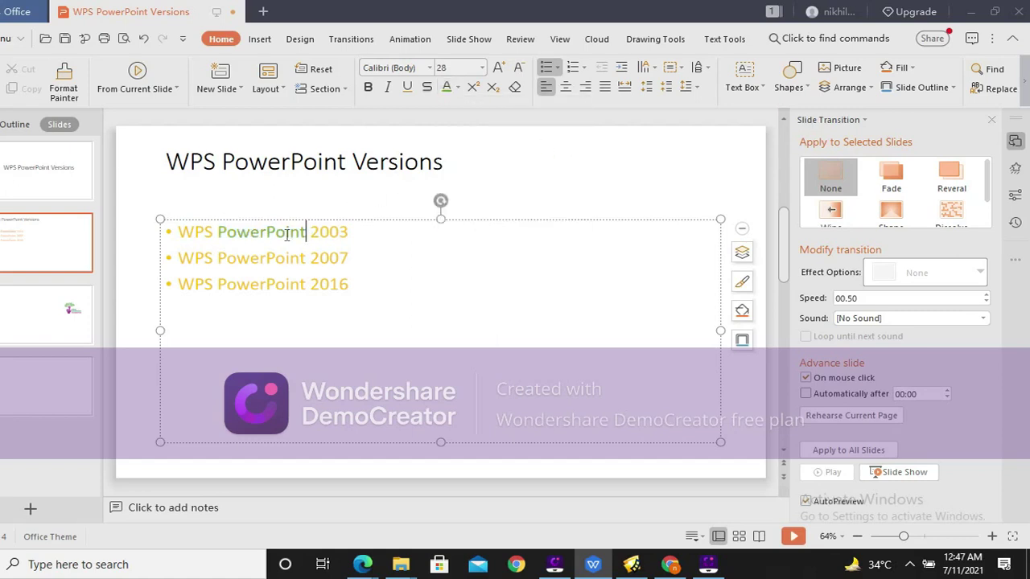
left_click(306, 232)
left_click(459, 87)
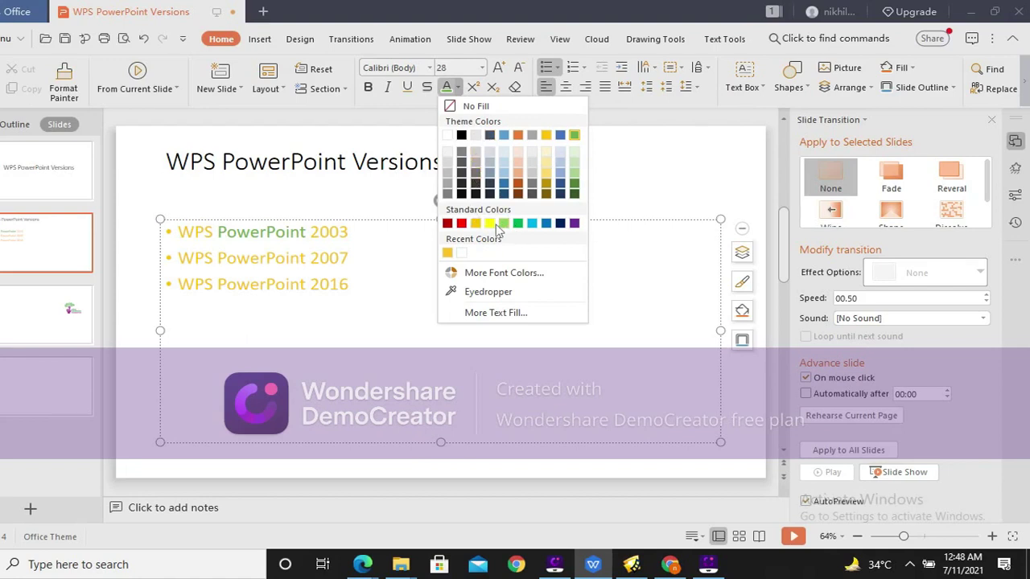
Recolor 'PowerPoint' in the first bullet dark purple from the Standard hexagon grid.
left_click(496, 275)
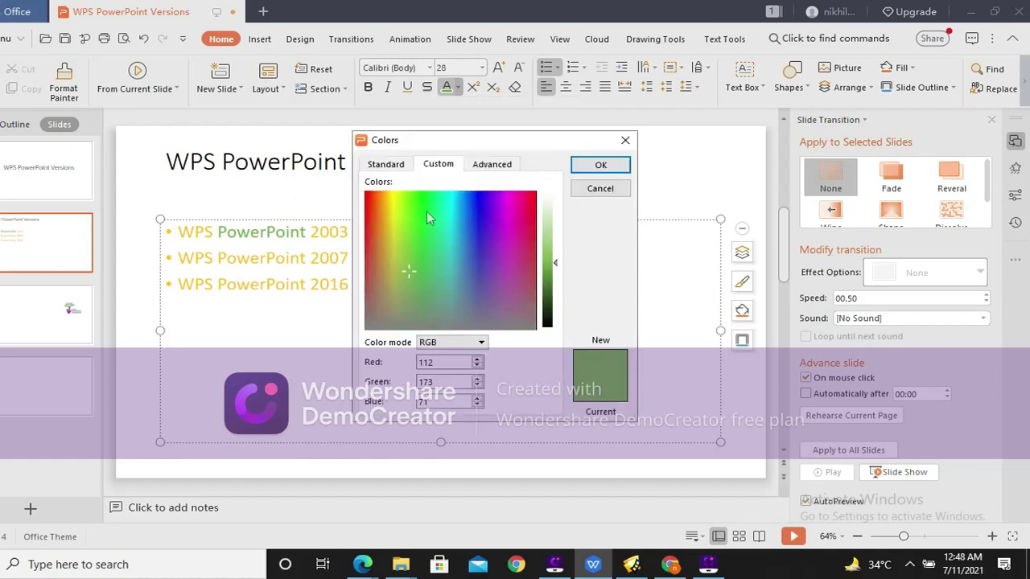
left_click(397, 169)
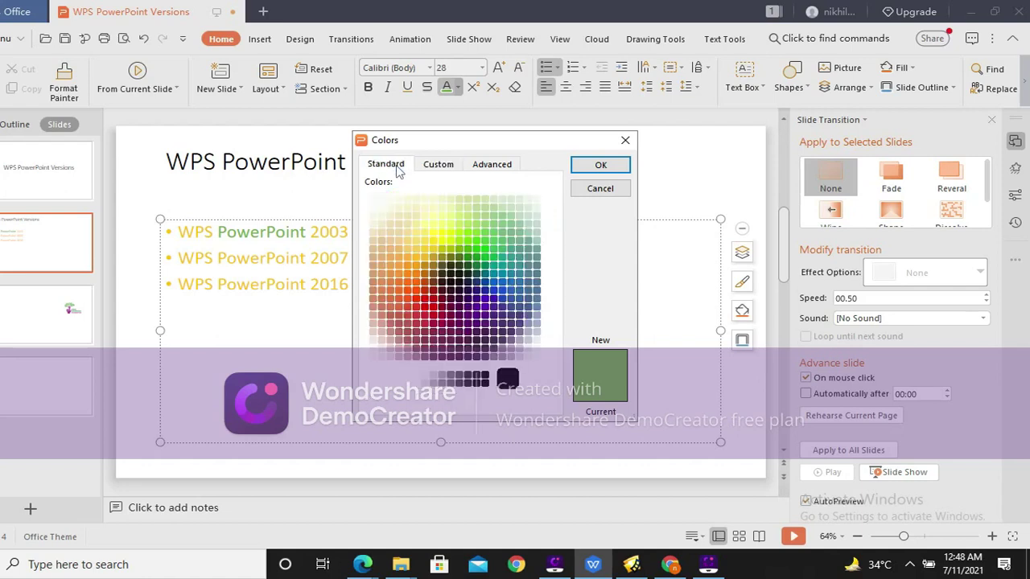
left_click(450, 274)
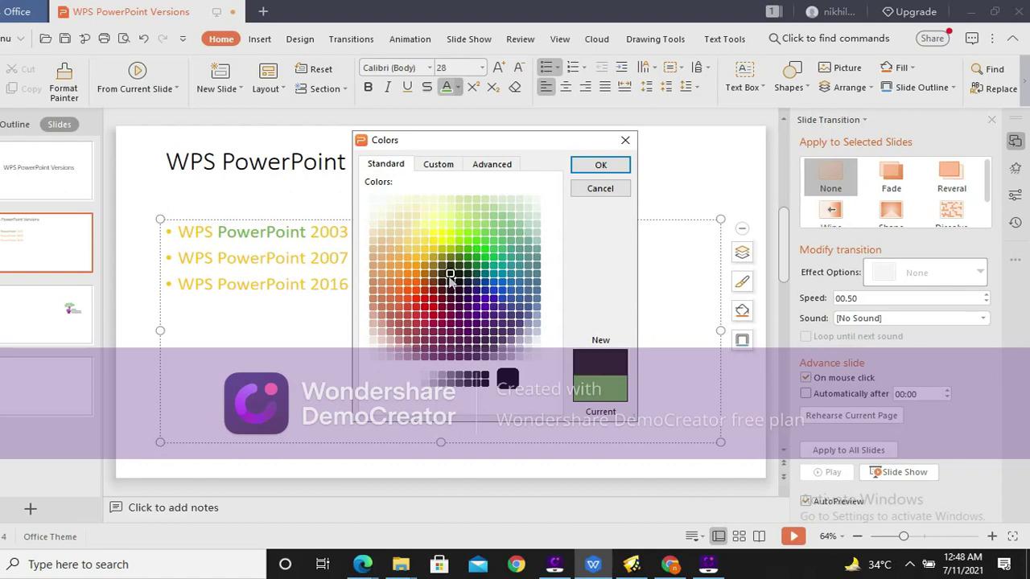
left_click(606, 169)
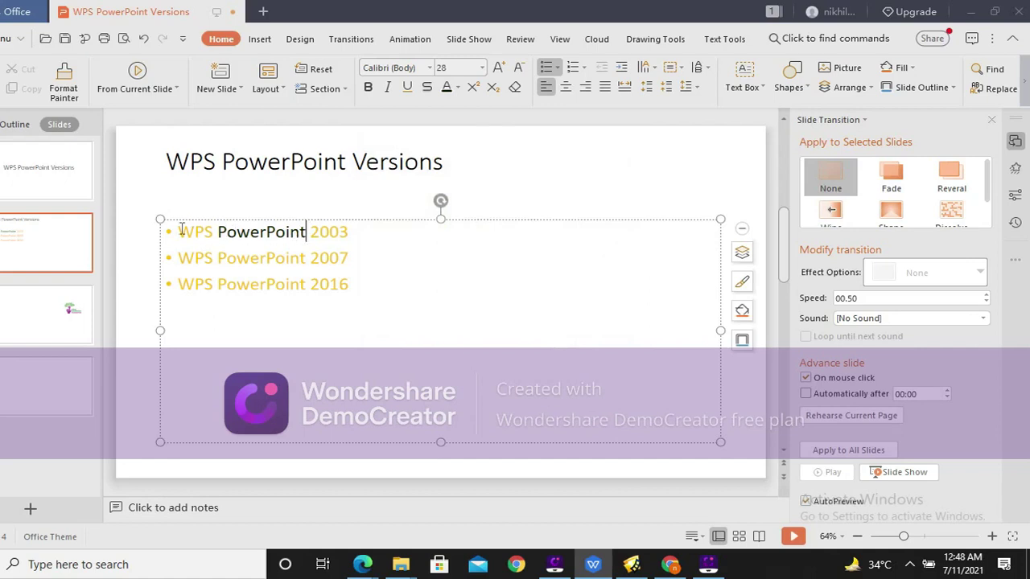
Select all three bullet lines and apply green from the hexagon colour grid.
left_click_drag(177, 232, 371, 302)
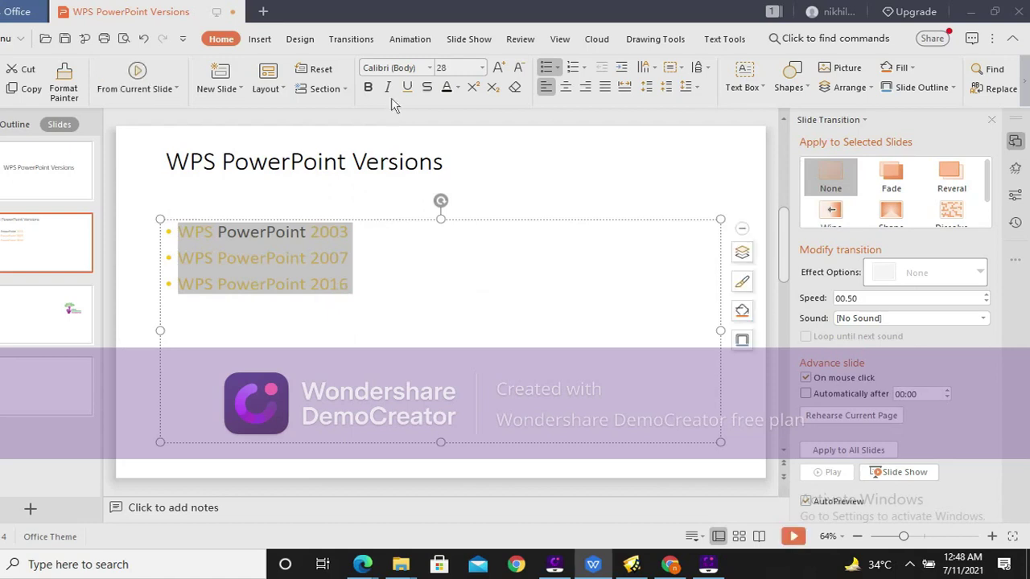
left_click(457, 87)
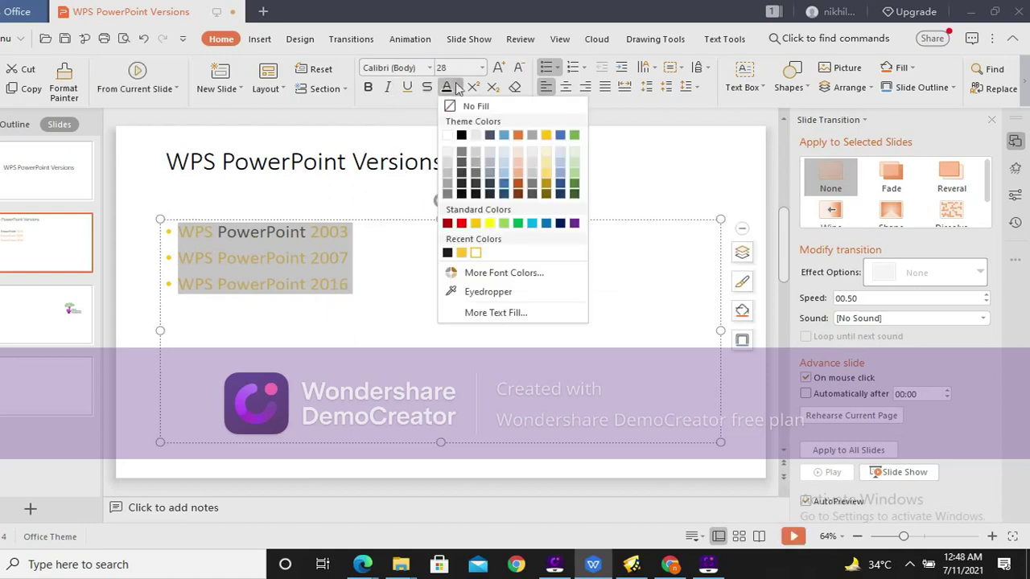
left_click(485, 273)
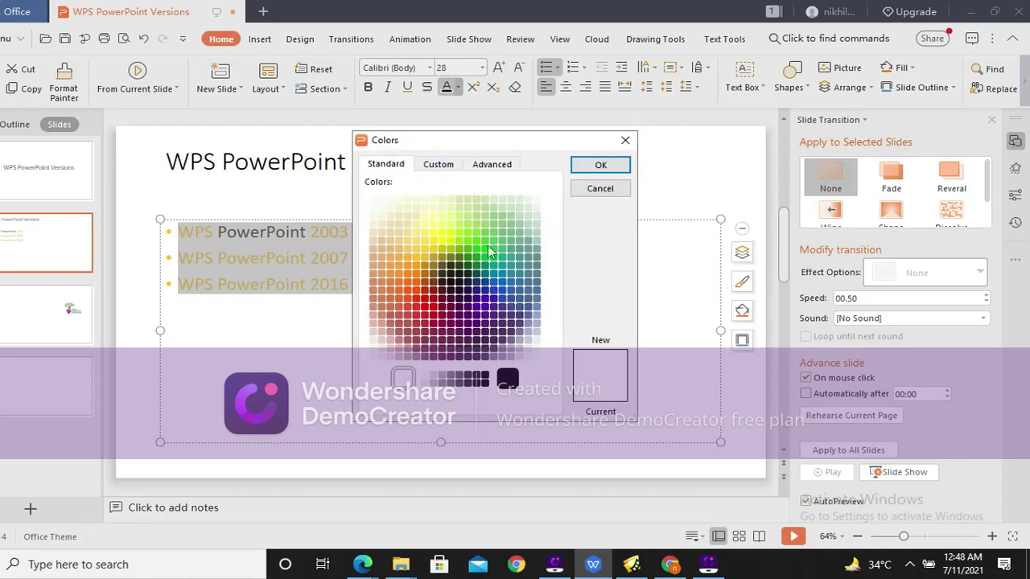
left_click(493, 233)
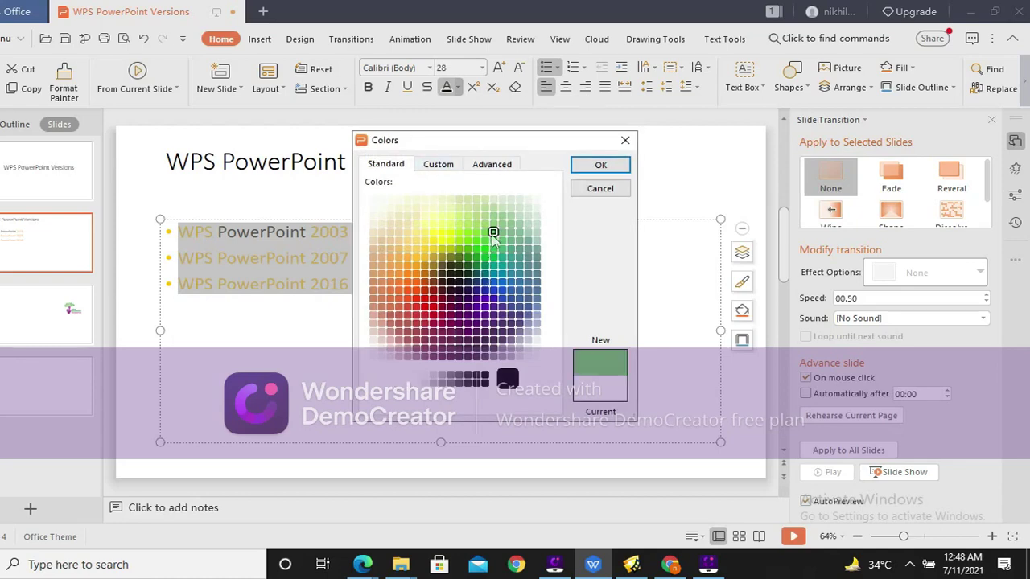
left_click(601, 165)
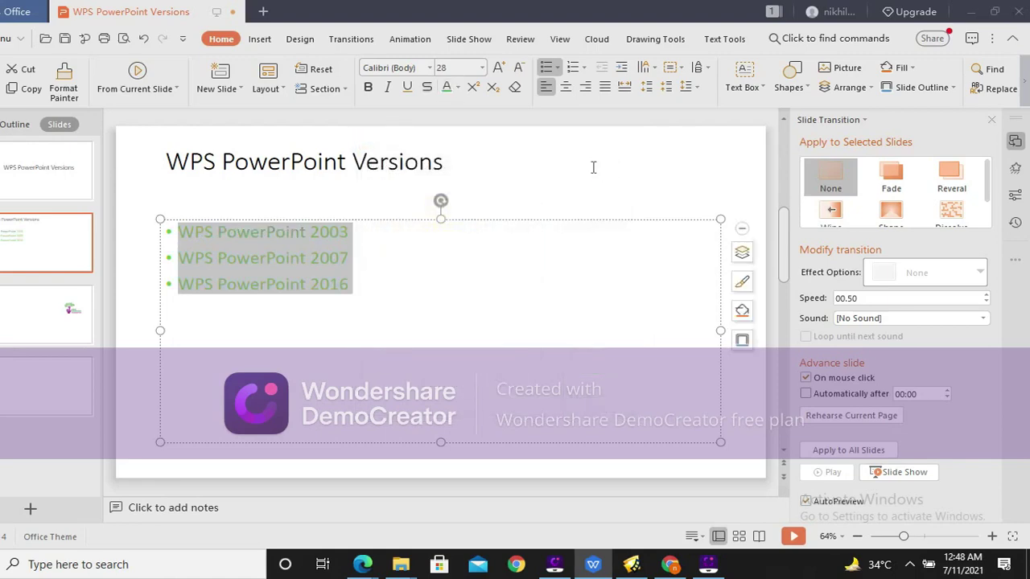
Give the bullets a custom very dark navy colour (RGB 12, 21, 51).
left_click(457, 87)
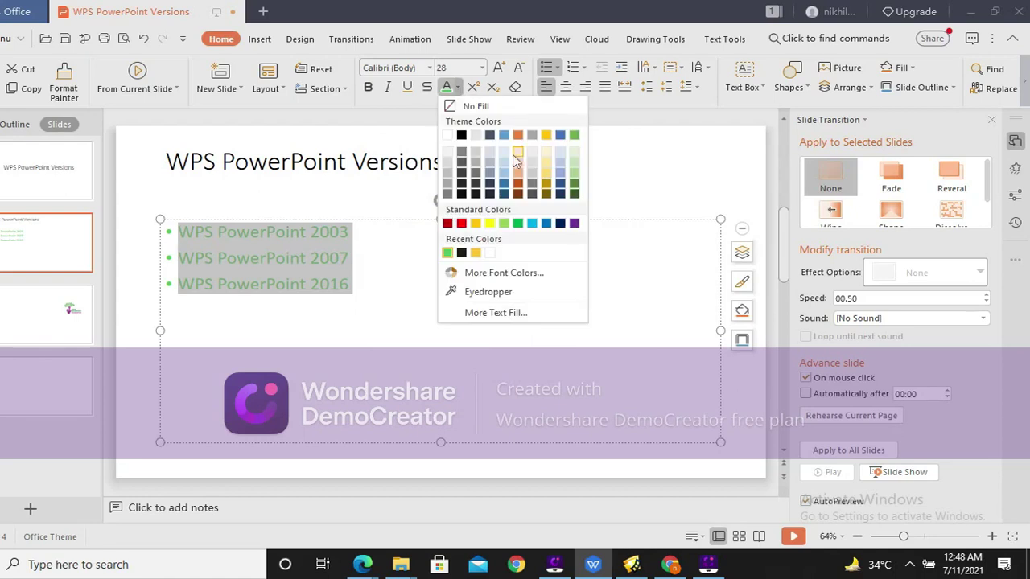
left_click(493, 279)
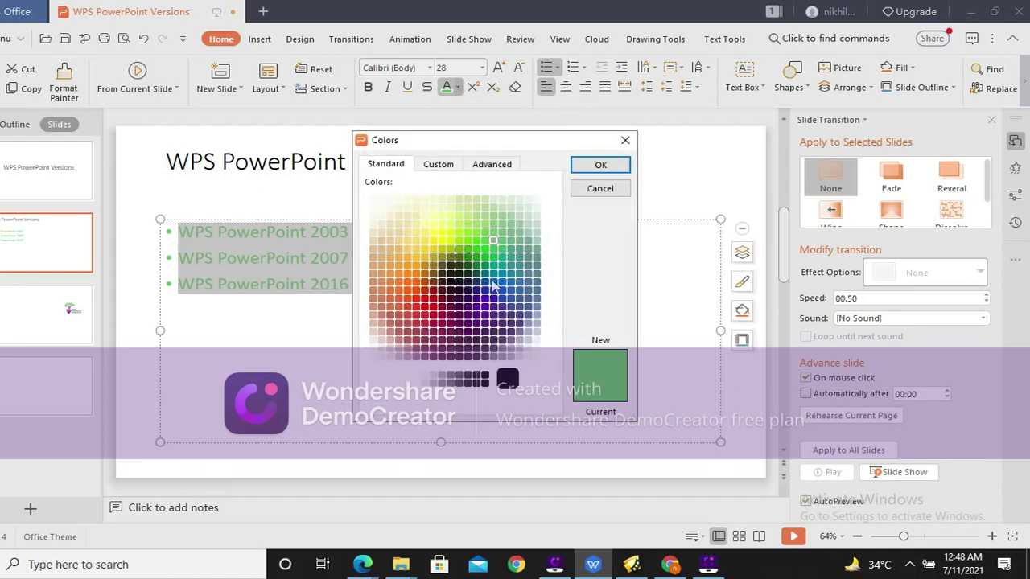
left_click(439, 164)
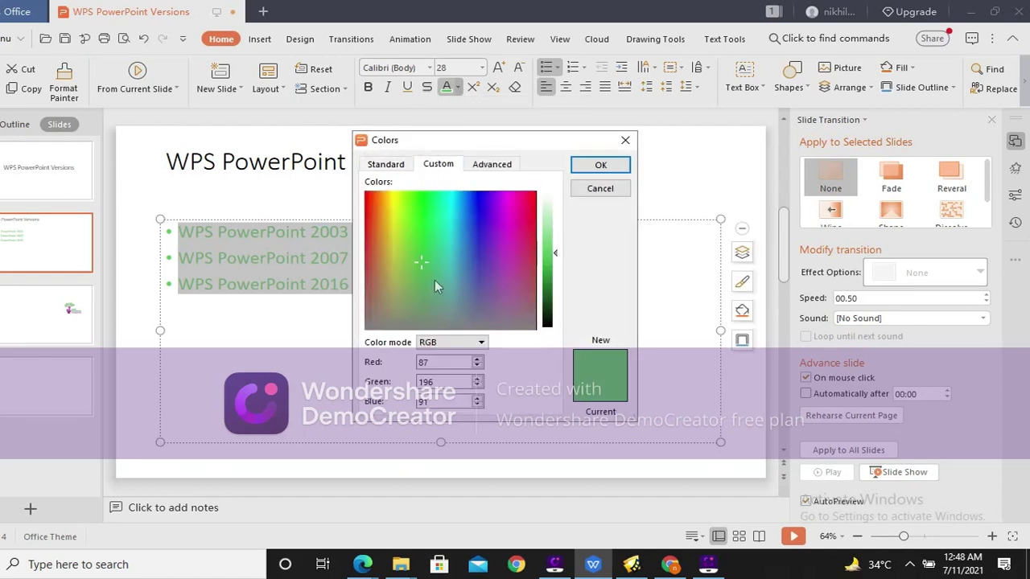
left_click(472, 247)
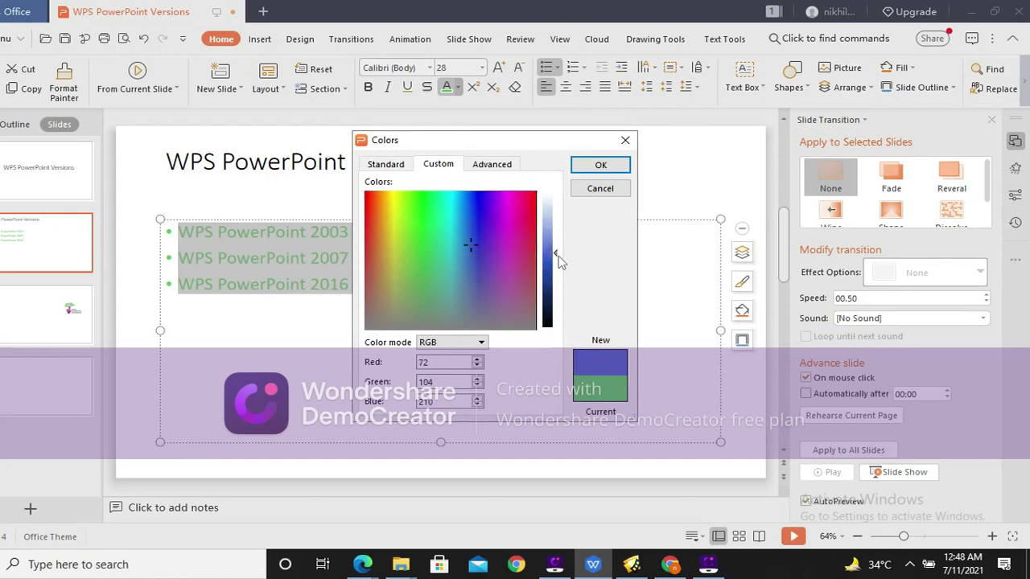
left_click_drag(554, 256, 557, 314)
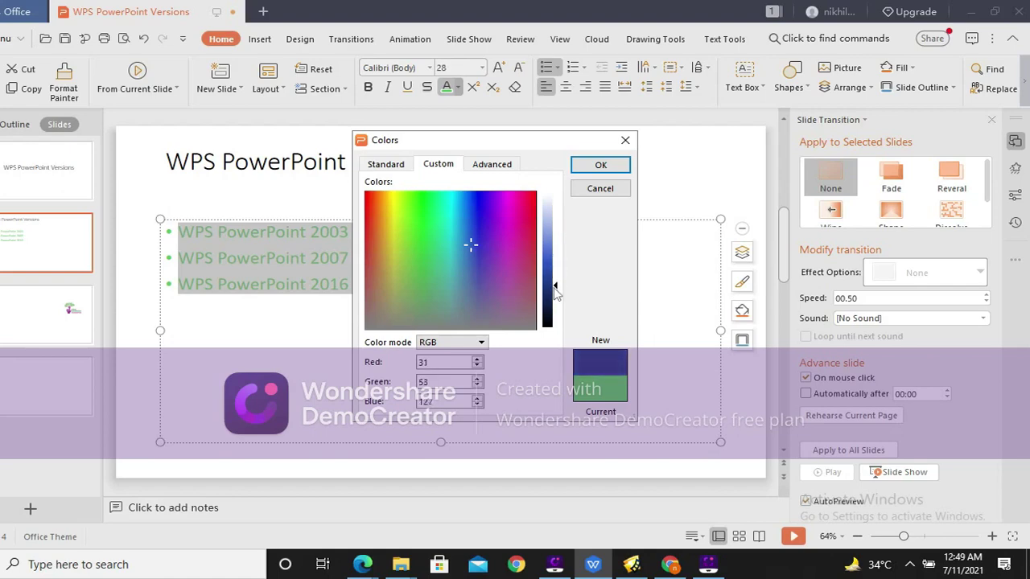
left_click(601, 167)
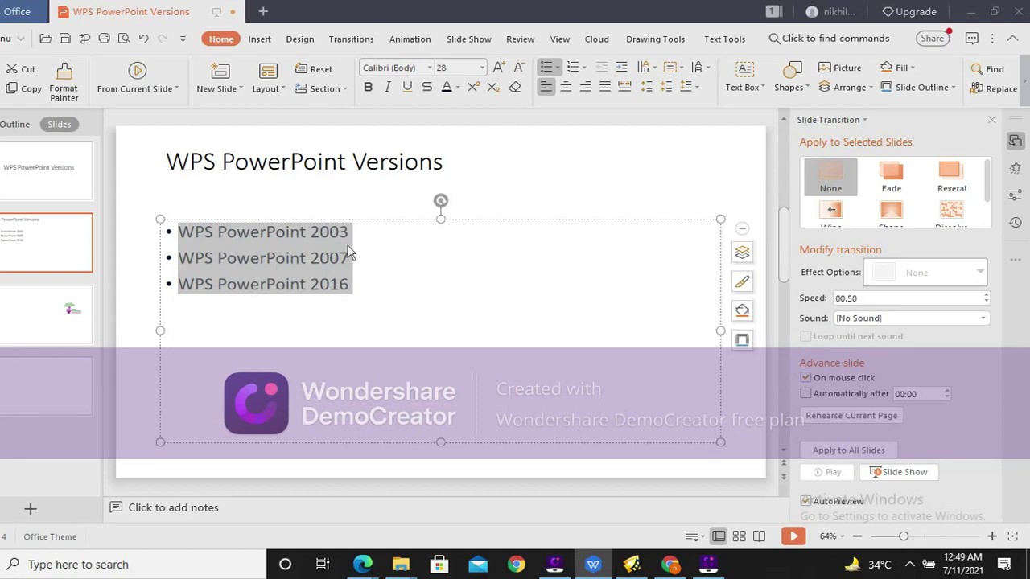
Make the WPS PowerPoint 2016 bullet white by eyedropper-sampling the slide background.
left_click(383, 249)
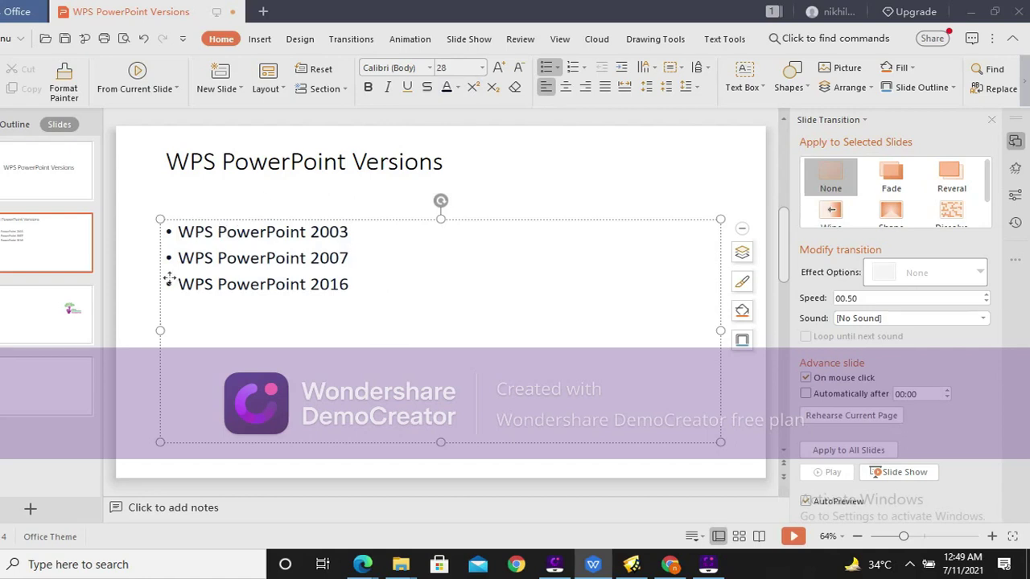
left_click(172, 278)
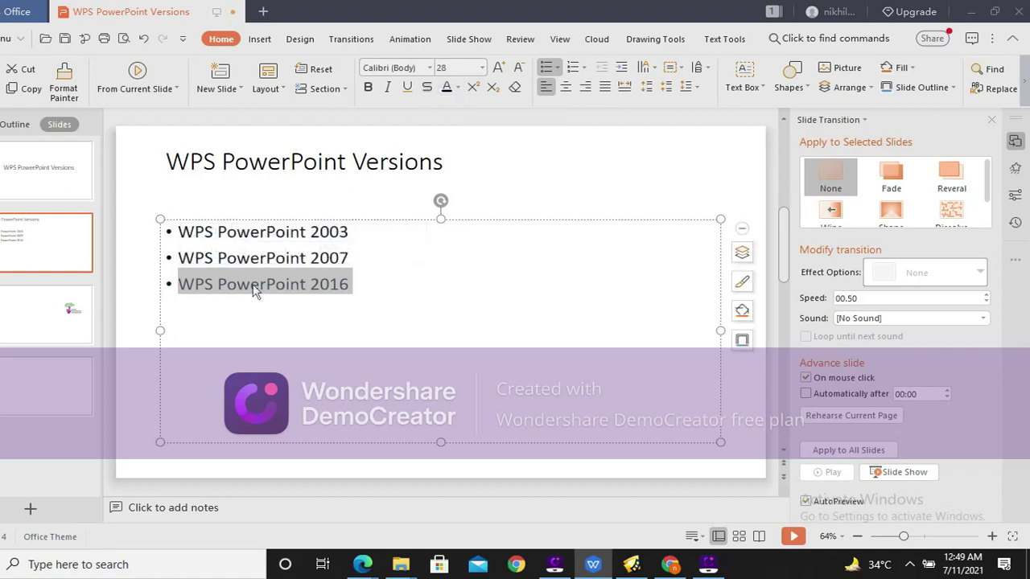
left_click(458, 87)
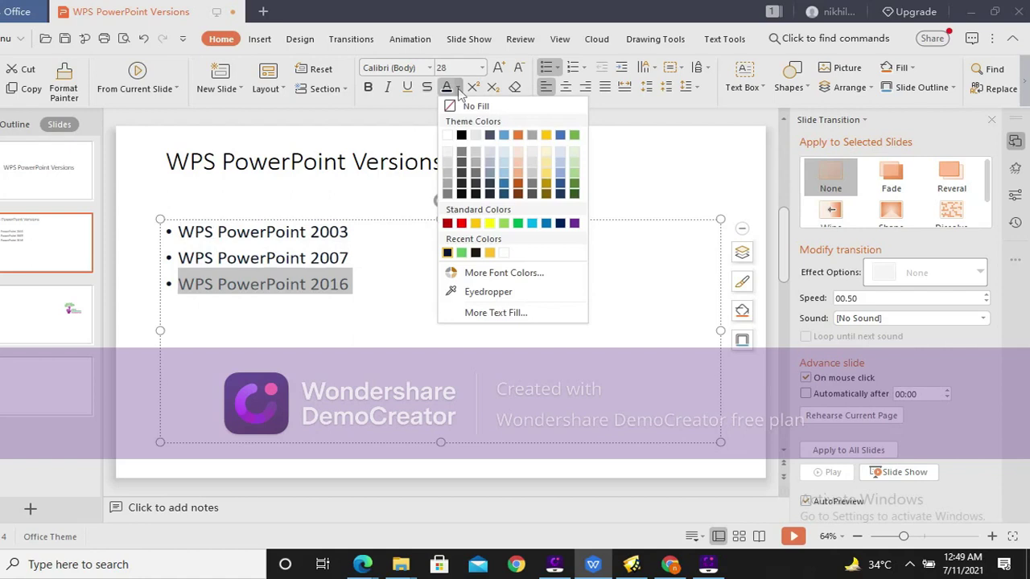
left_click(494, 293)
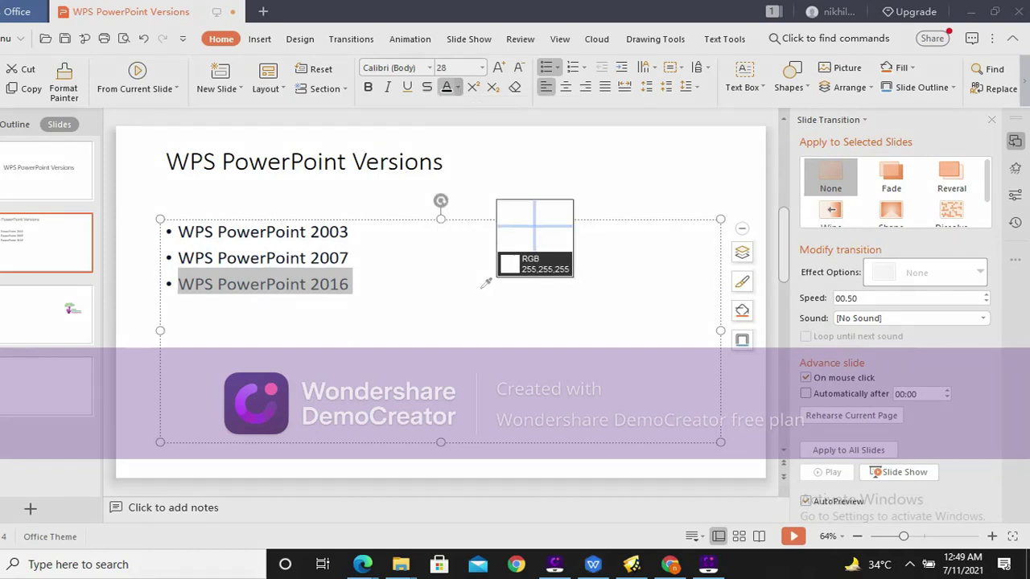
left_click(483, 285)
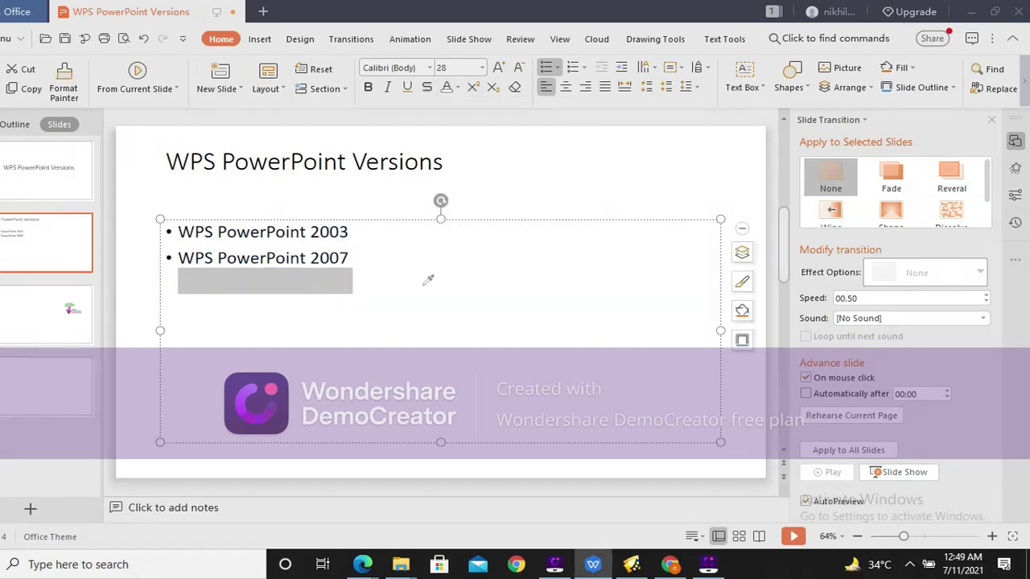
left_click_drag(449, 163, 165, 164)
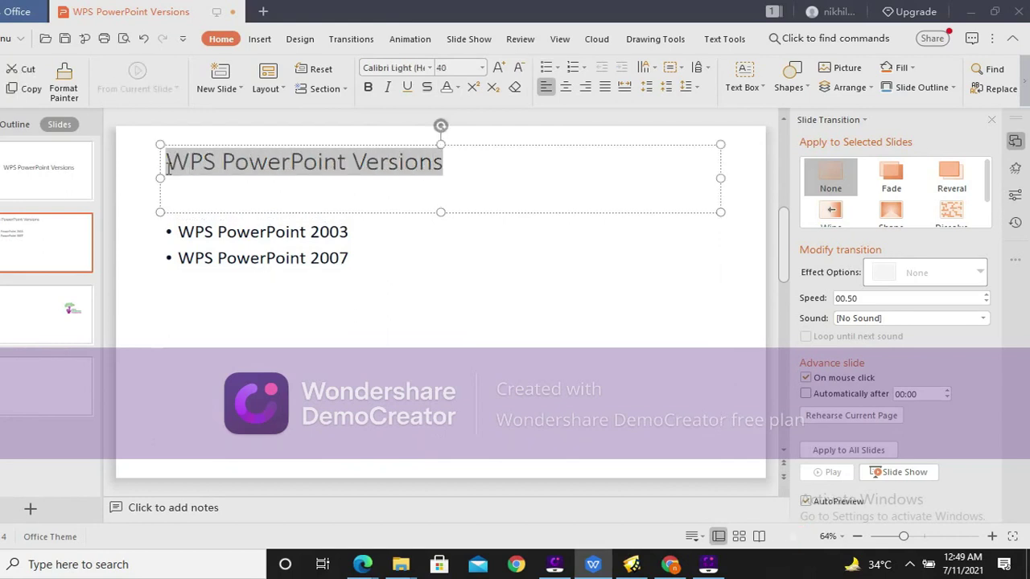
Turn the title 'WPS PowerPoint Versions' dark blue (RGB 12, 72, 160) with the eyedropper.
left_click(459, 88)
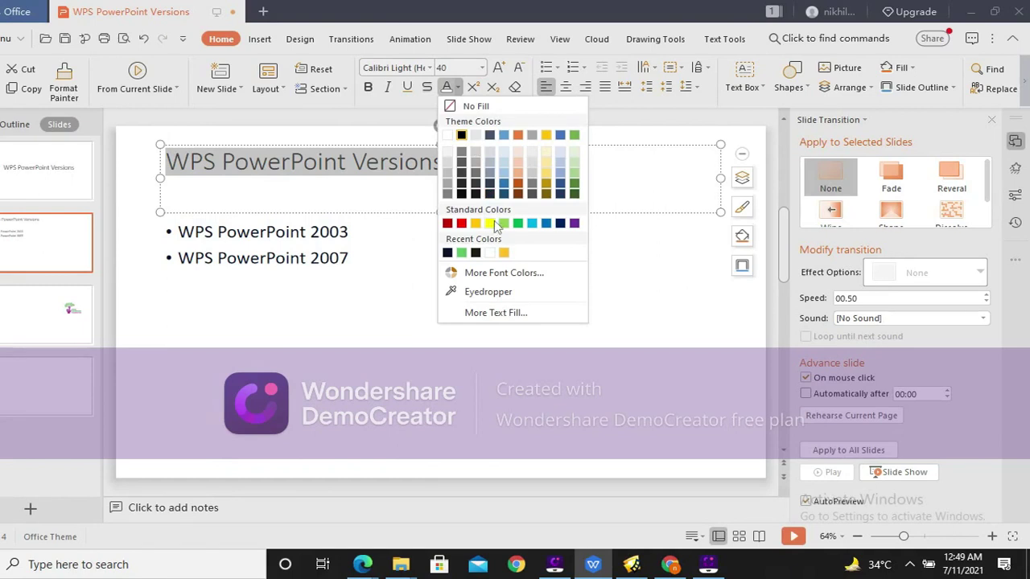
left_click(483, 292)
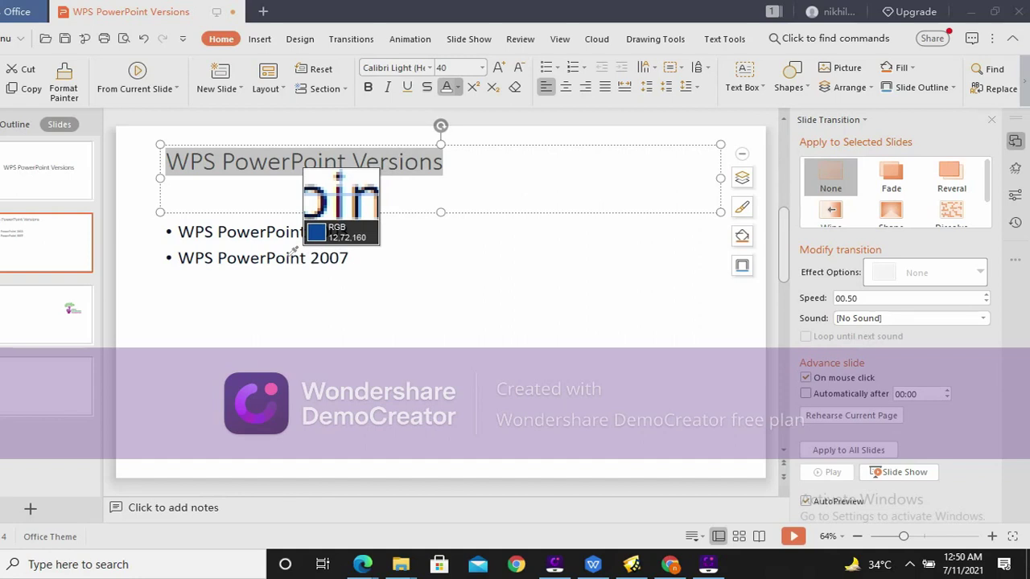
left_click(293, 253)
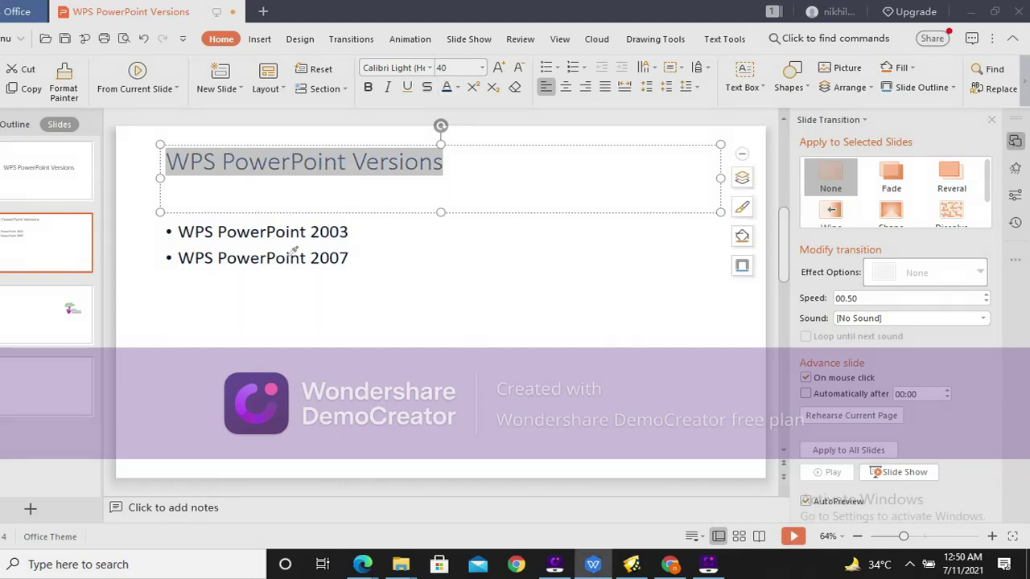
left_click(398, 252)
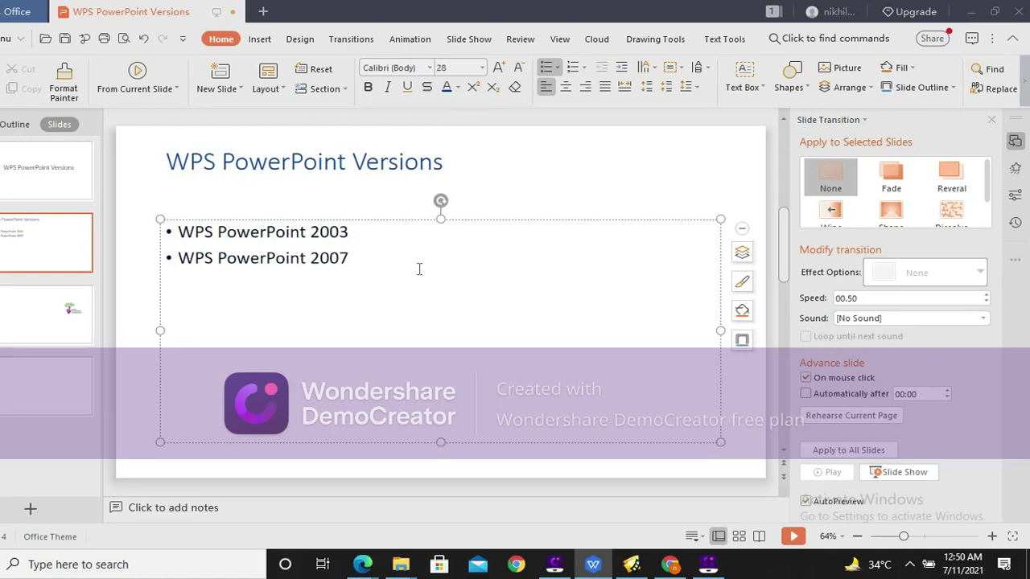
left_click(719, 574)
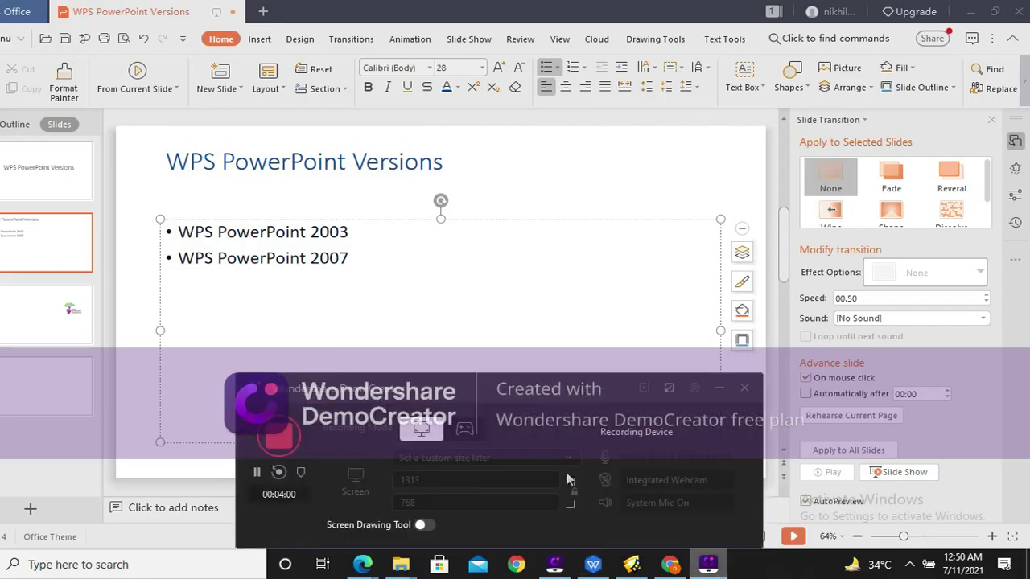